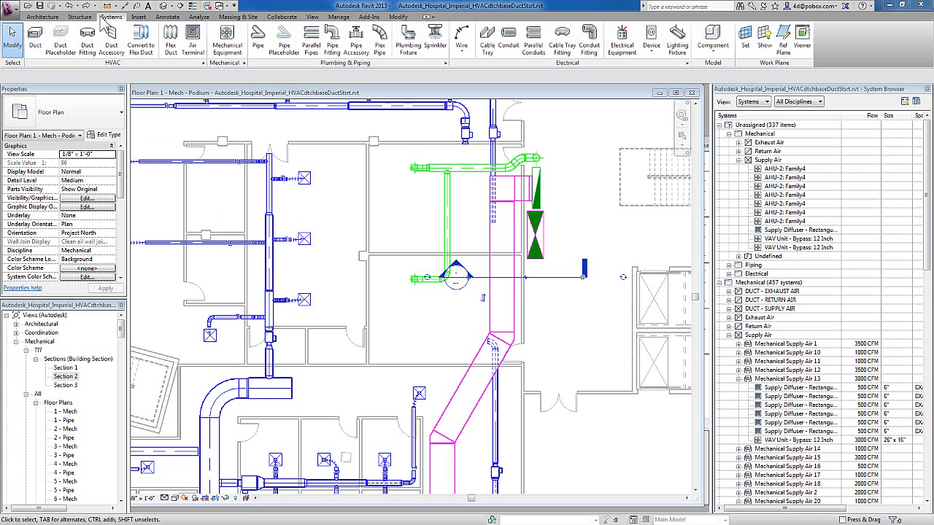
Start placing round ducts and review justification, leaving it at Center and Middle
click(35, 38)
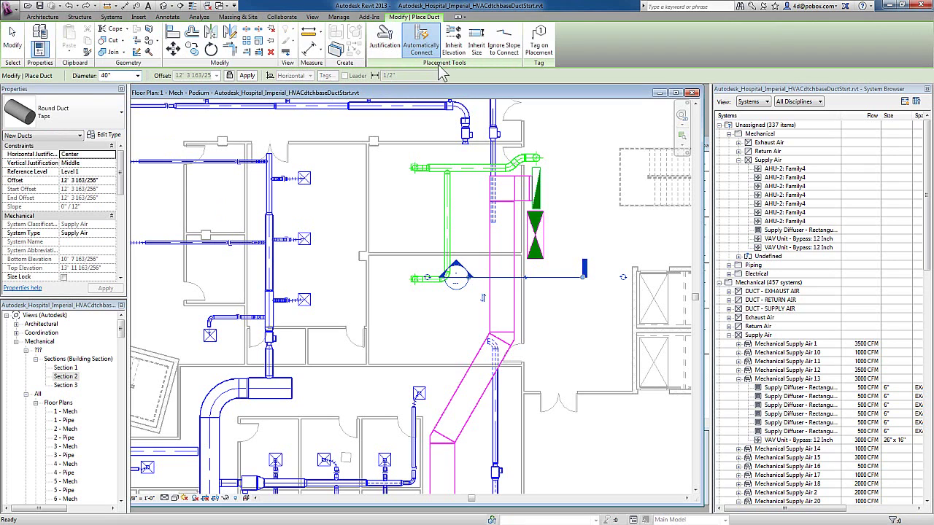
click(385, 40)
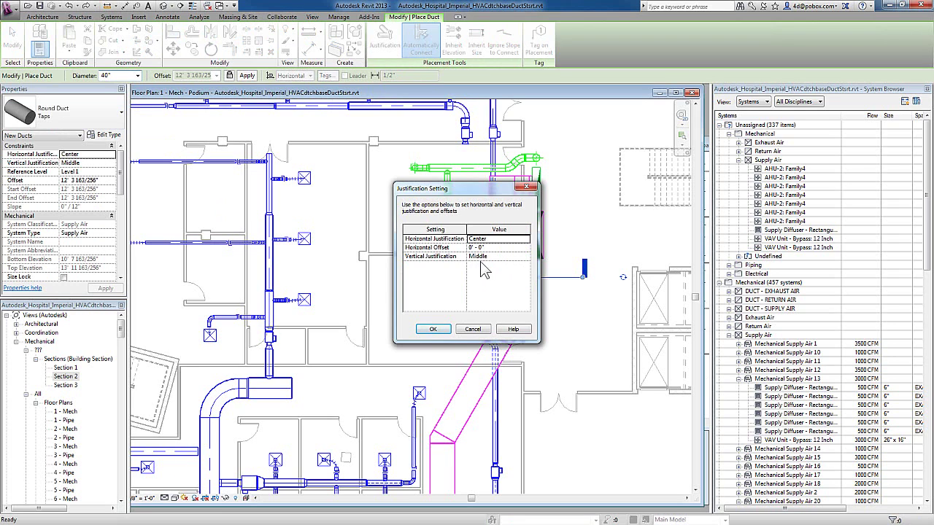
click(472, 329)
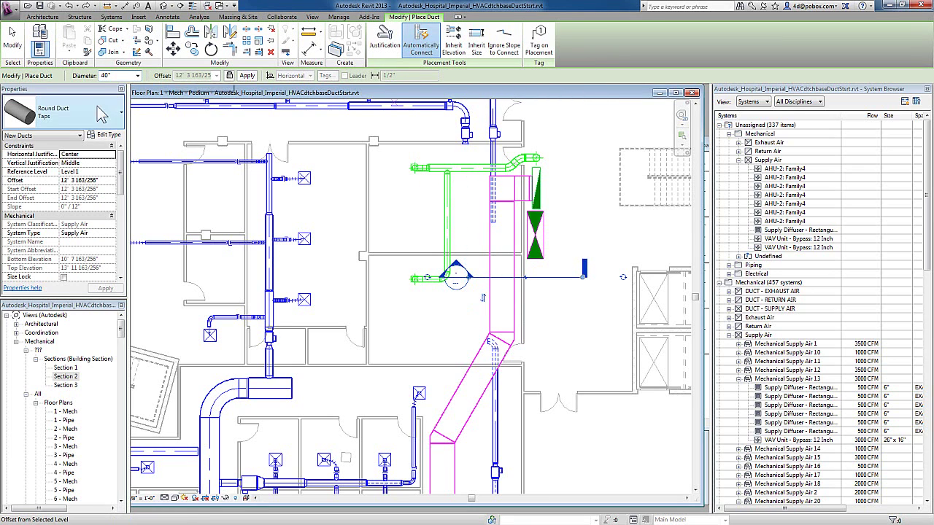
Keep the Round Duct Taps type, choose a 50" diameter and keep the 12' 3 163/256" offset
click(92, 114)
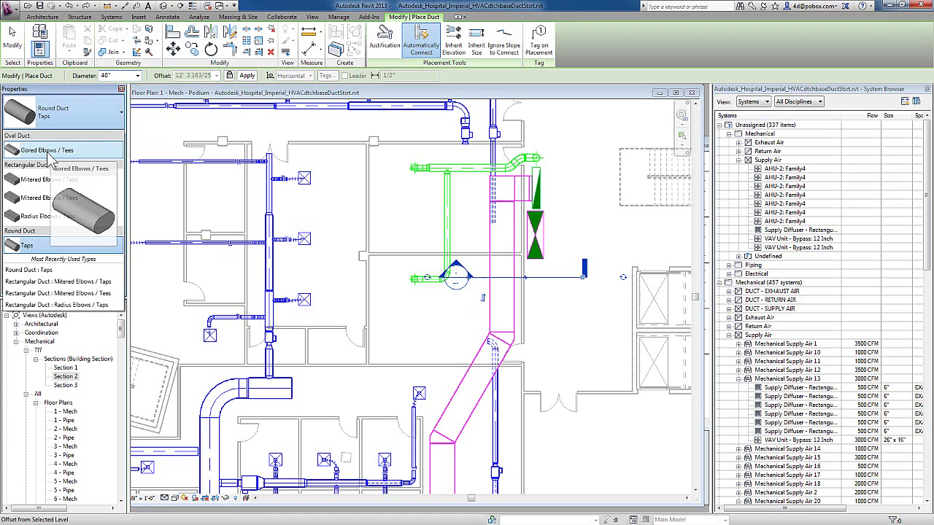
click(40, 248)
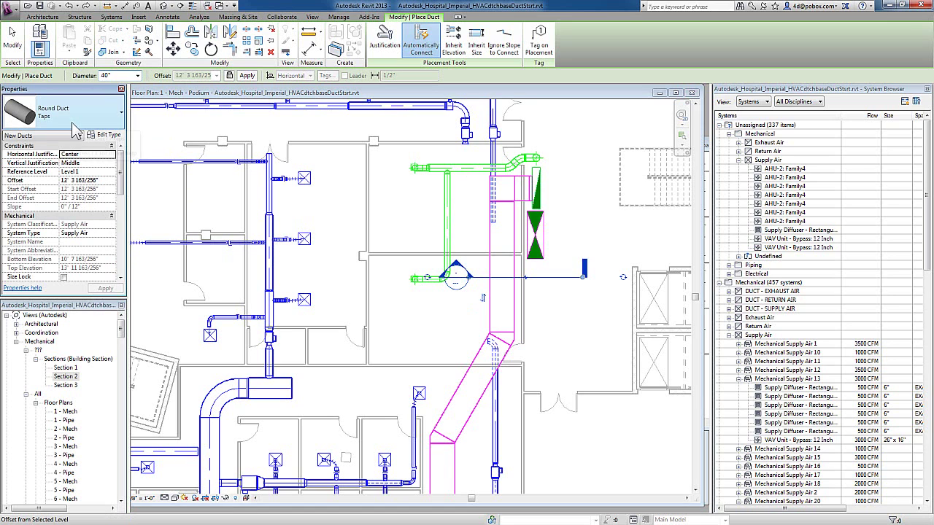
click(138, 76)
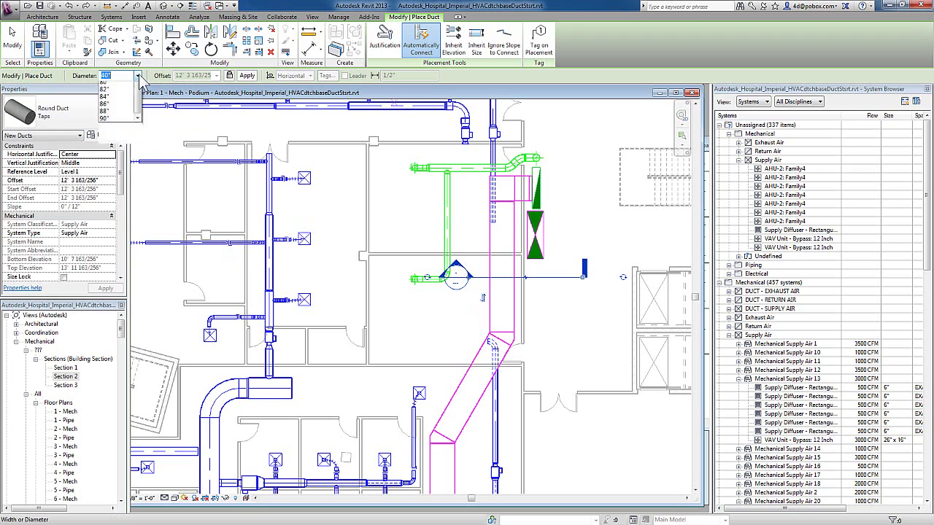
click(124, 151)
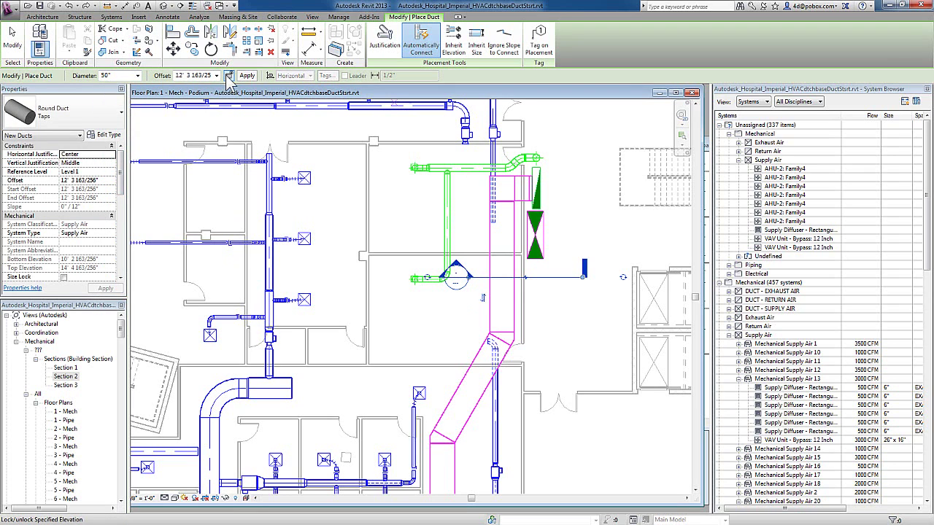
click(217, 76)
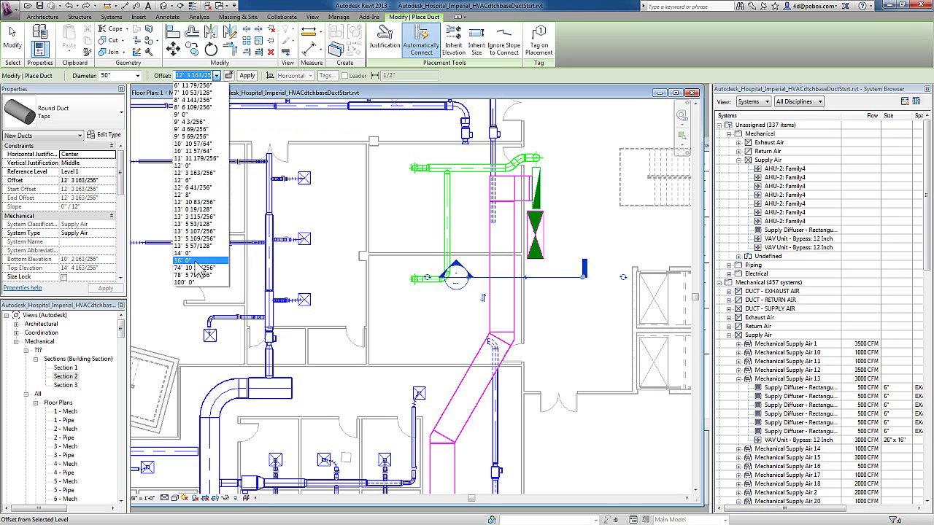
click(197, 75)
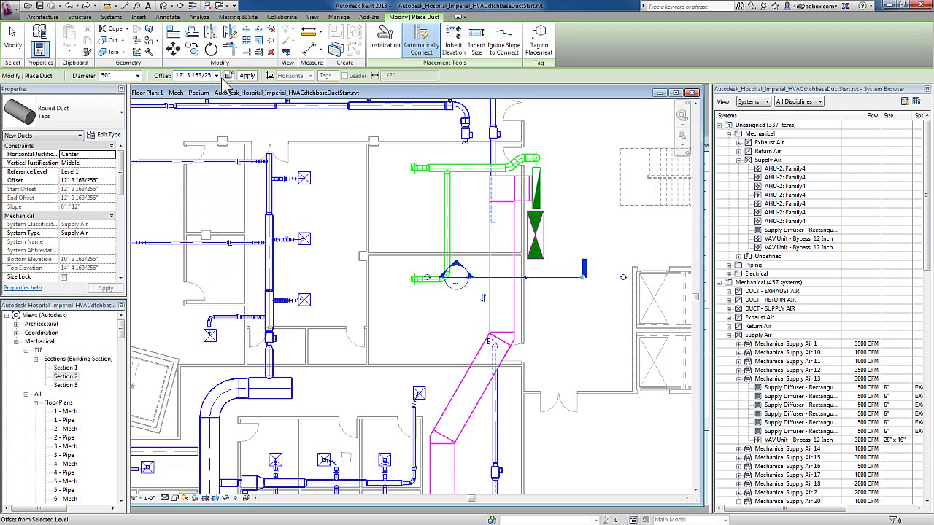
Run the 50" duct up from the lower corridor, elbow it across, and connect it into the green VAV unit
click(393, 389)
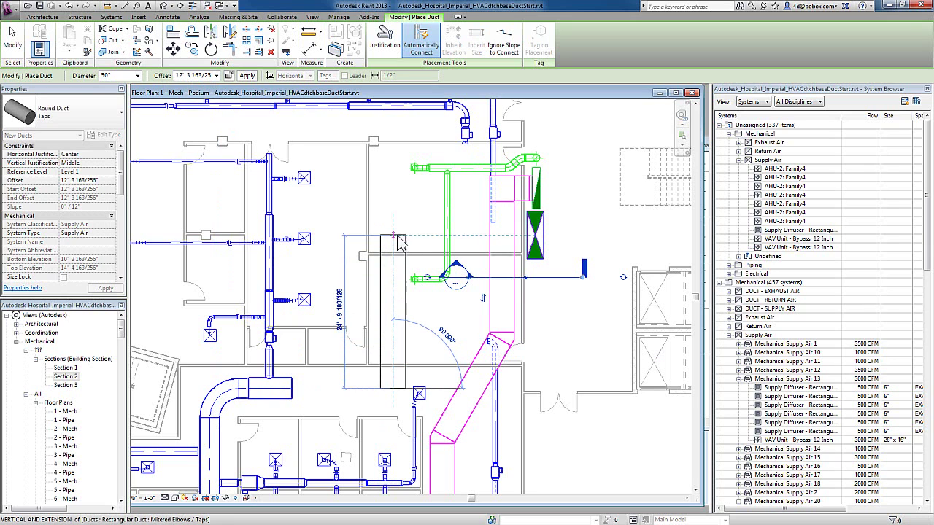
click(397, 238)
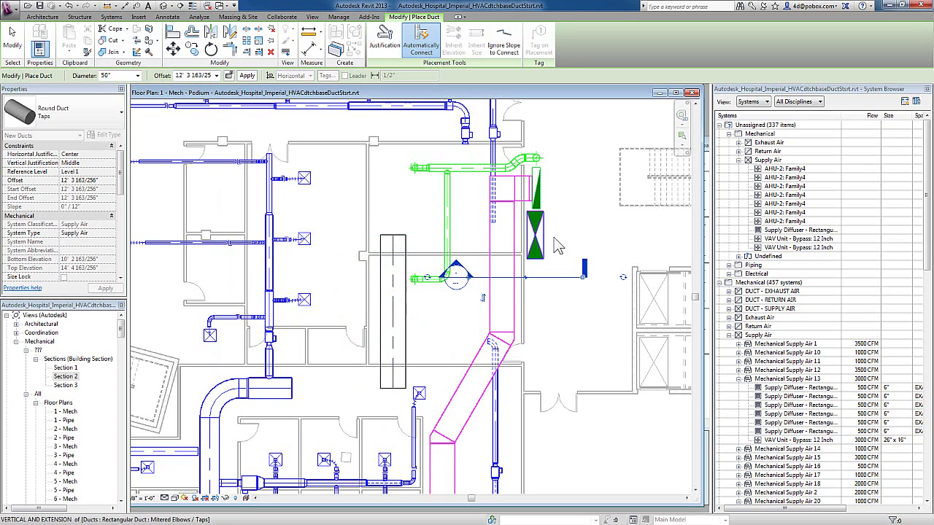
click(483, 248)
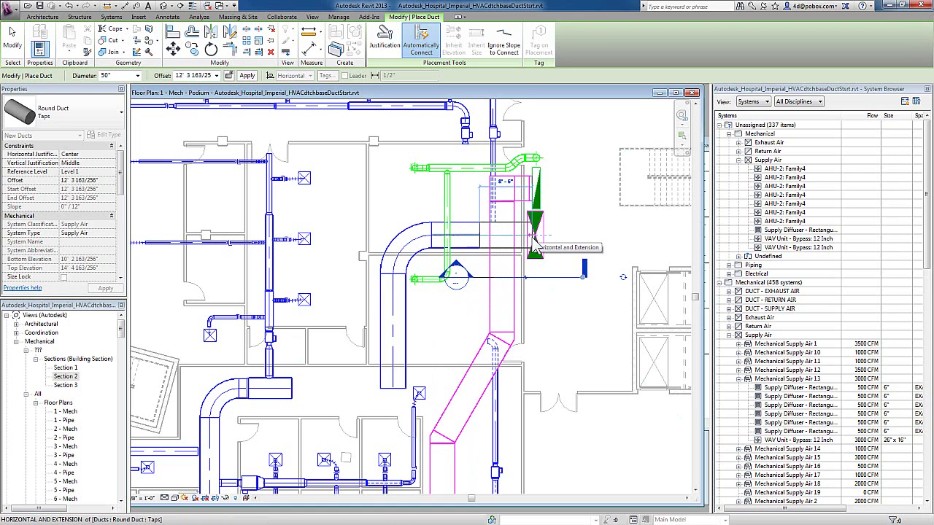
click(534, 248)
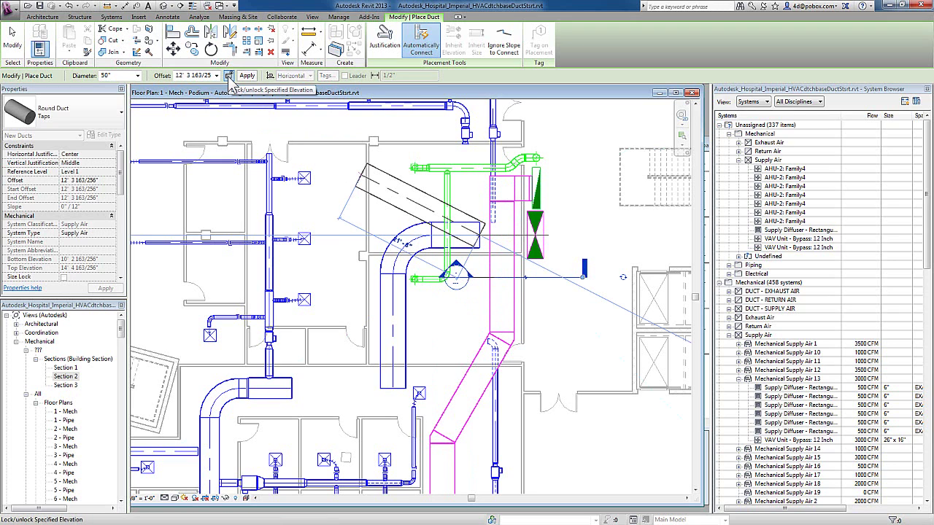
click(229, 76)
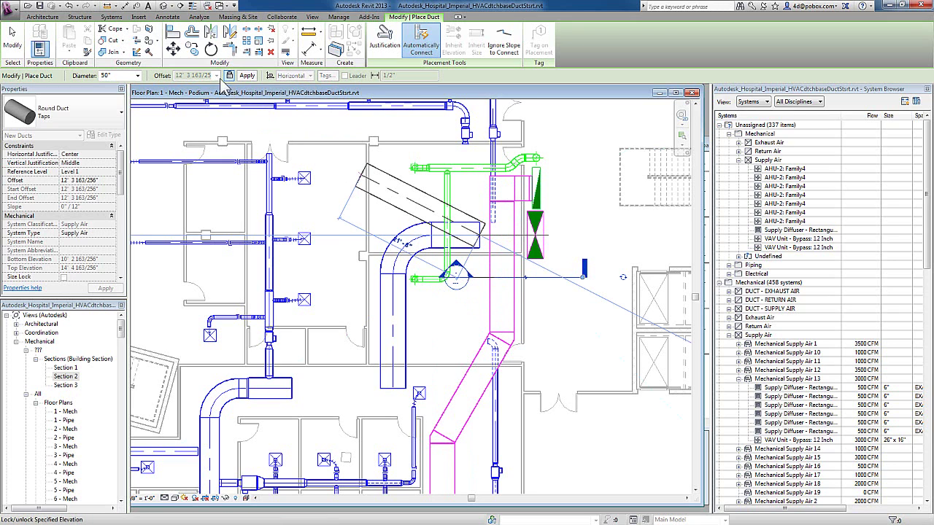
click(542, 248)
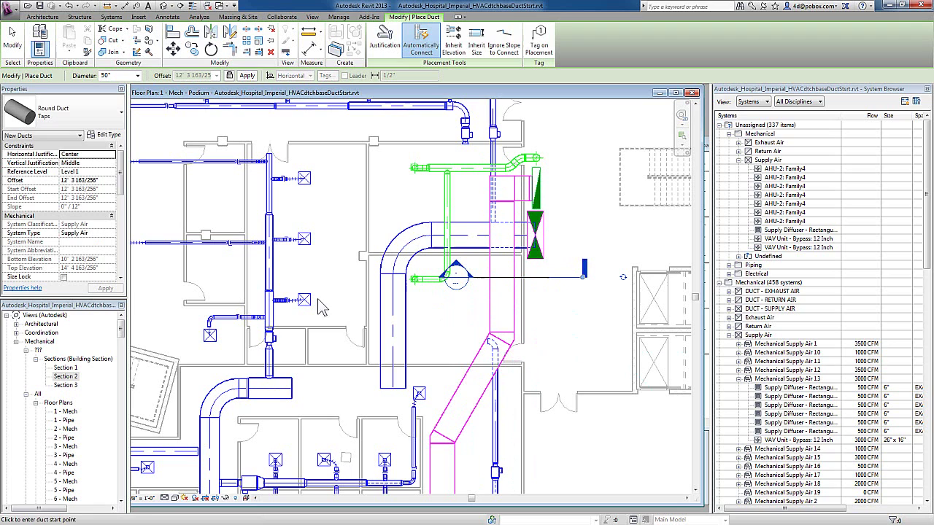
With Inherit Elevation and Inherit Size on, join the main duct's end to the vertical run's bottom
click(454, 48)
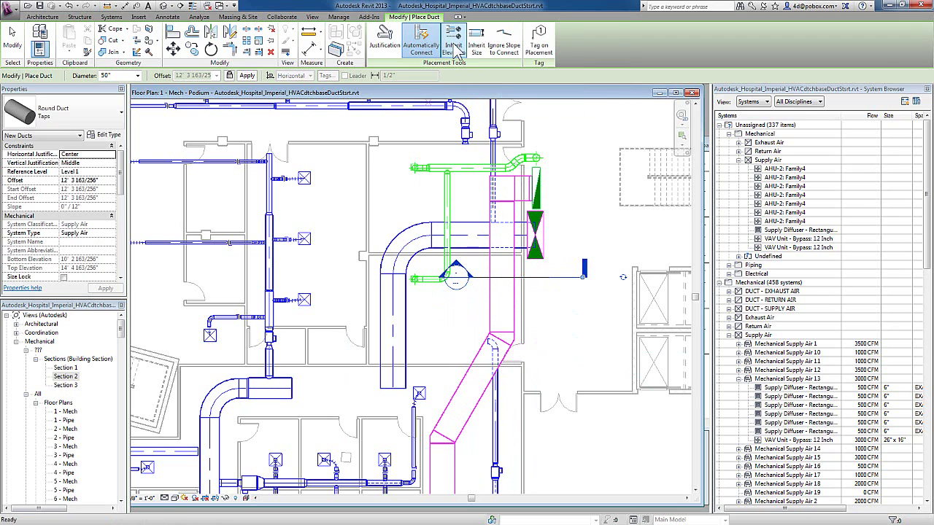
click(476, 50)
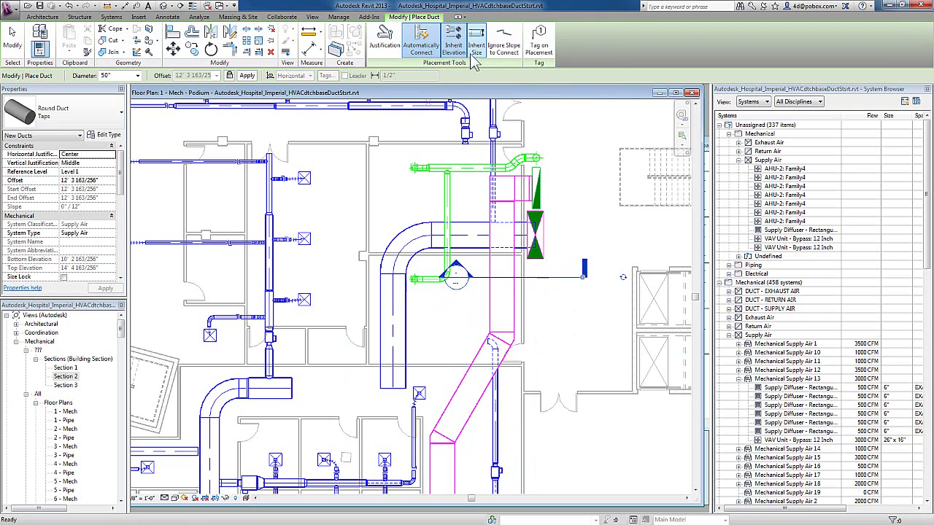
click(292, 390)
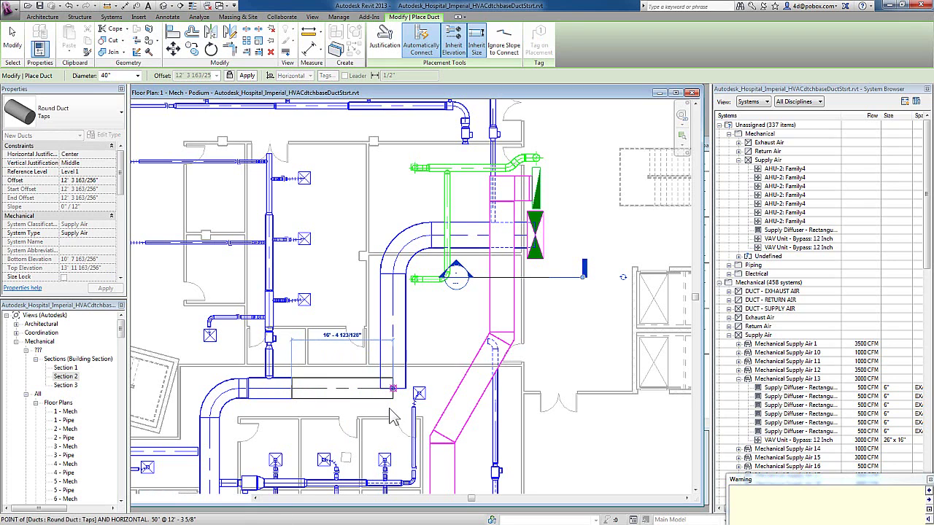
click(393, 416)
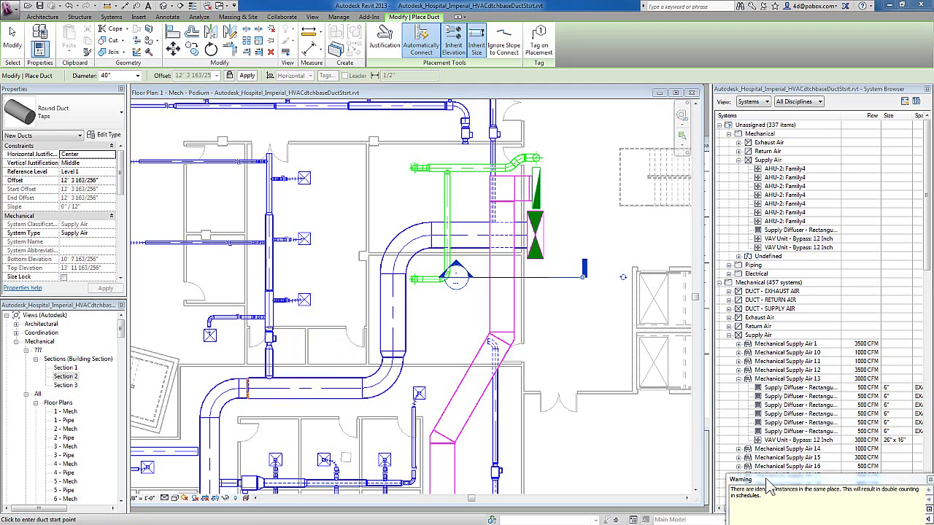
Move aside and dismiss the duplicate-instances warning, then exit the duct tool
drag(770, 488, 621, 383)
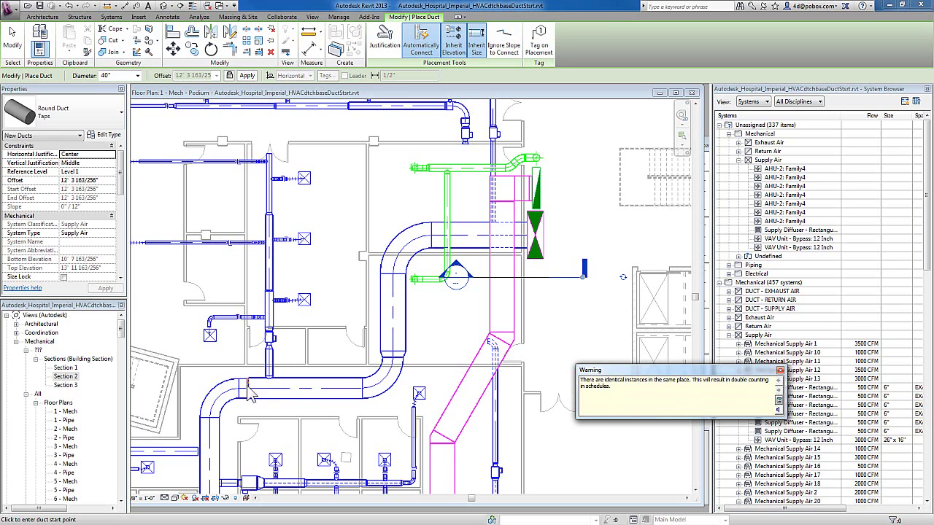
click(779, 371)
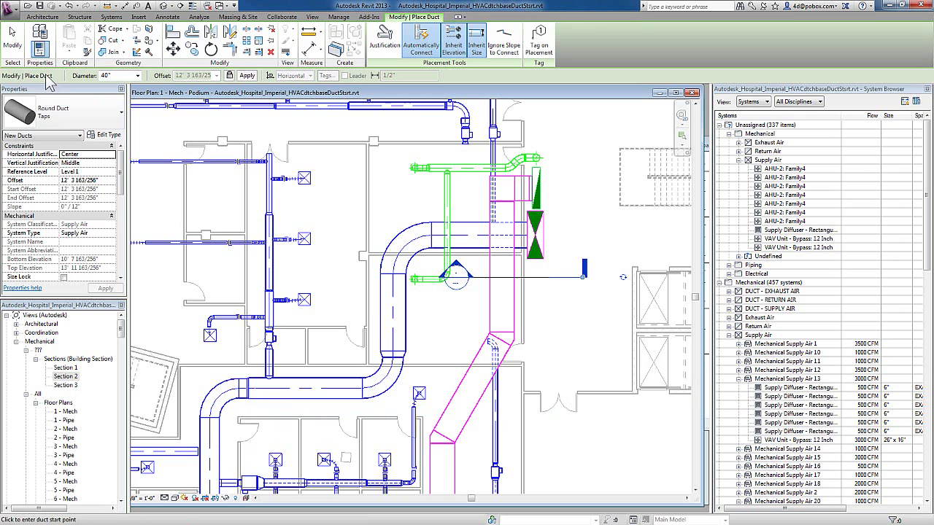
click(12, 40)
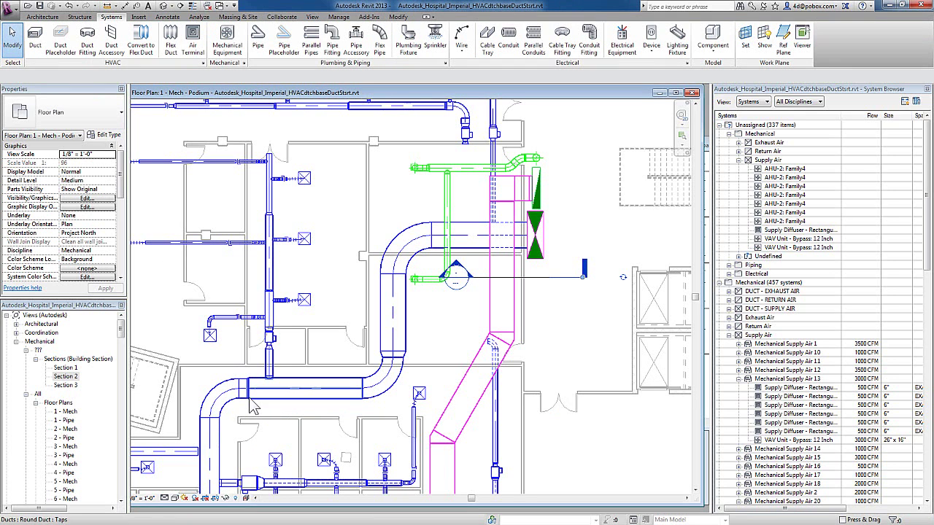
Zoom in to inspect the round transition fitting, then deselect it and zoom back out
scroll(250, 407, up, 5)
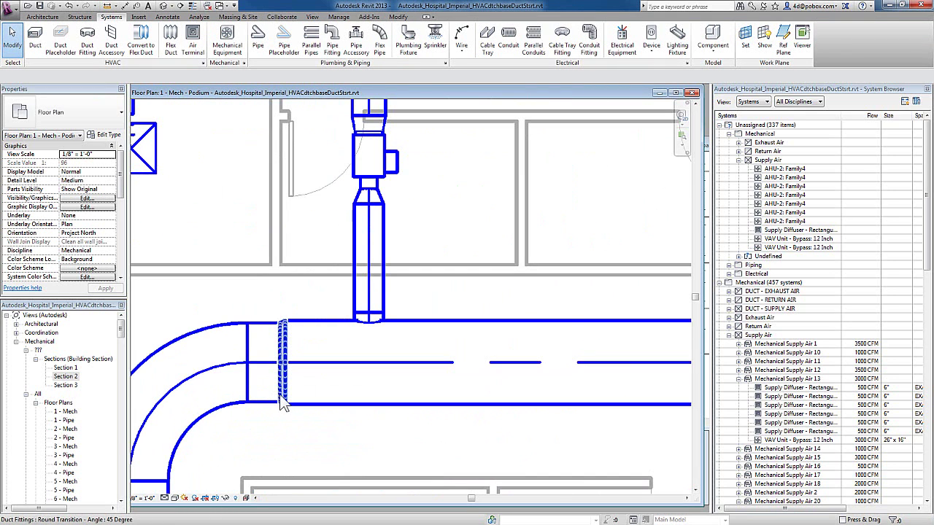
click(283, 406)
key(Escape)
scroll(307, 423, down, 6)
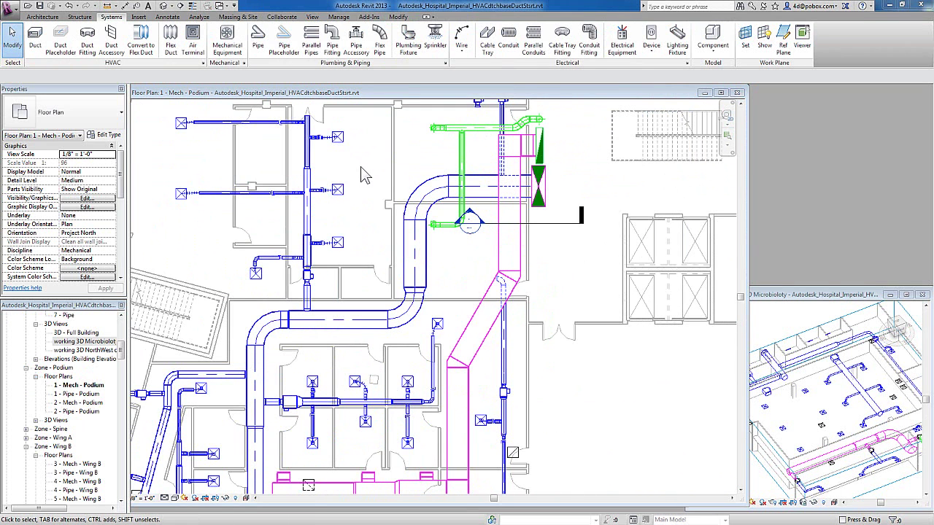
Sketch an L-shaped 40" duct placeholder at 9' 0" offset right of the magenta duct, then select it
click(62, 42)
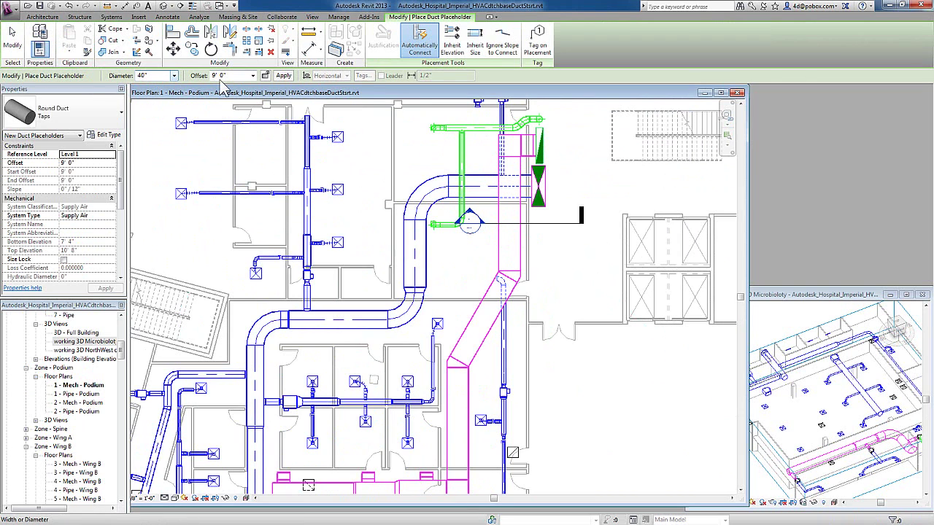
click(576, 255)
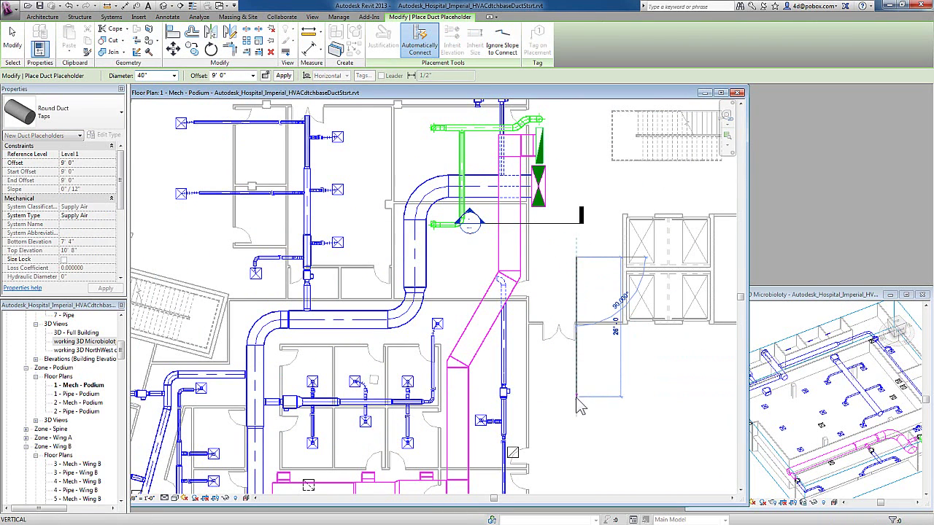
click(632, 407)
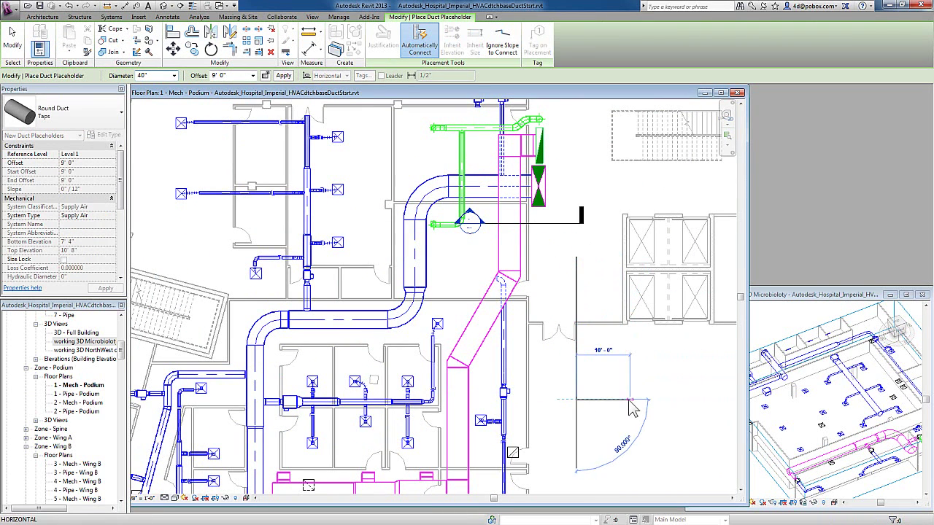
click(630, 400)
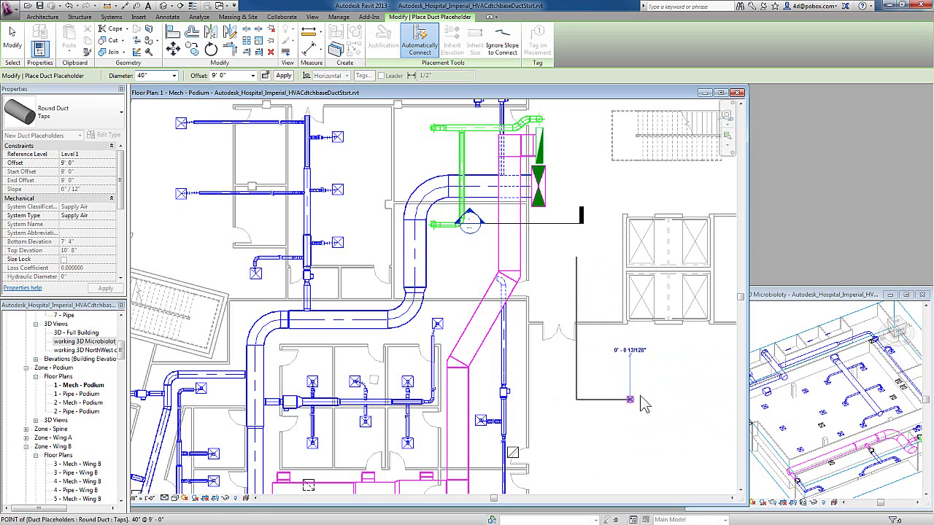
key(Escape)
key(Escape)
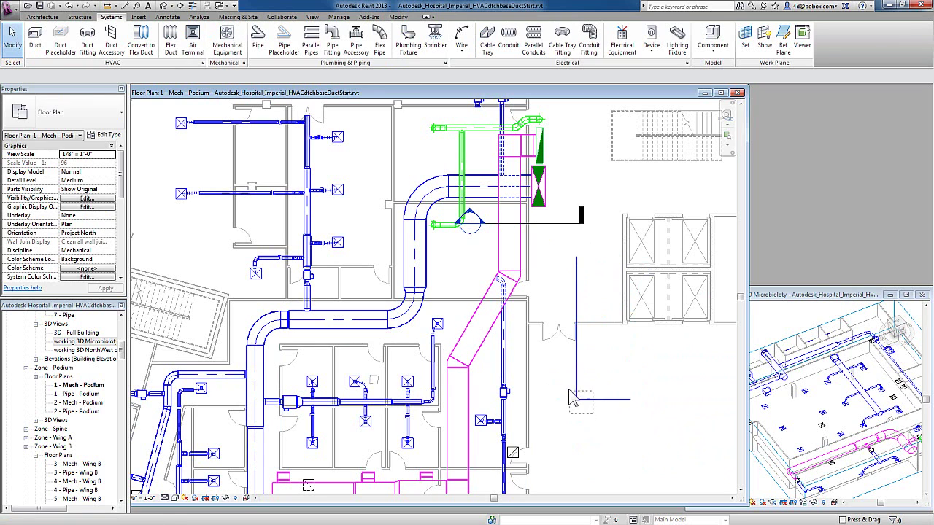
click(576, 398)
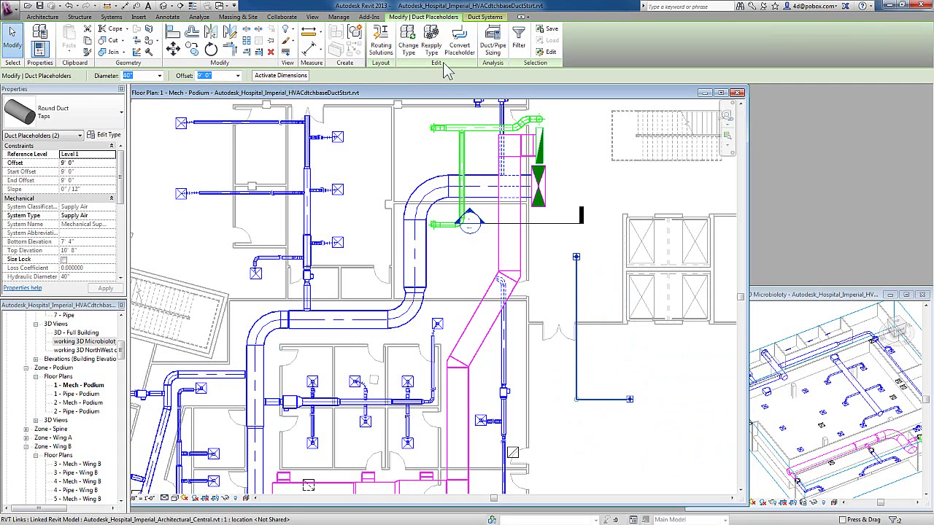
Convert the placeholder into 40" round ducts with an elbow and highlight the converted run
click(459, 48)
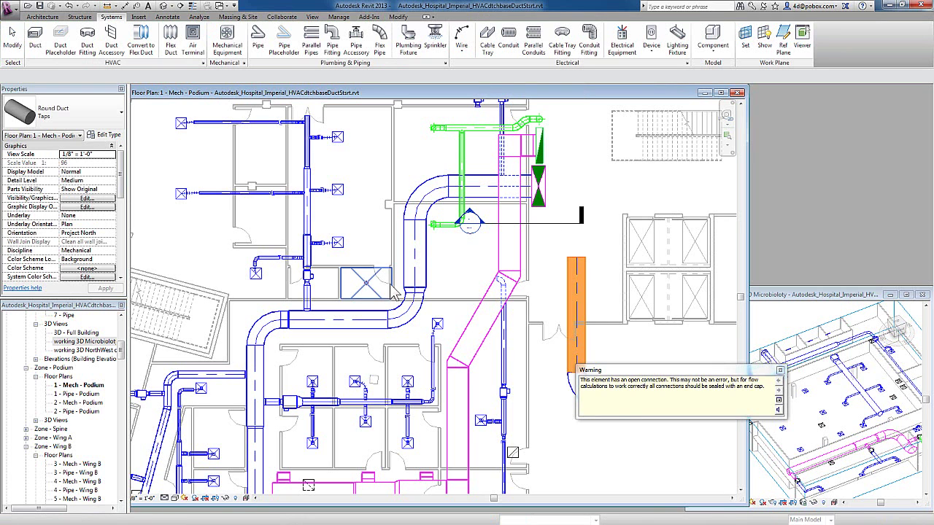
click(591, 248)
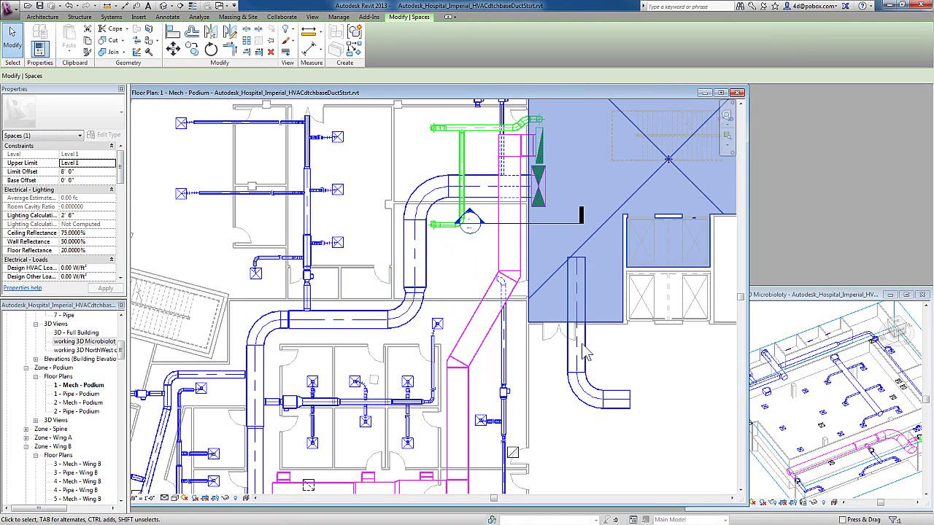
click(649, 388)
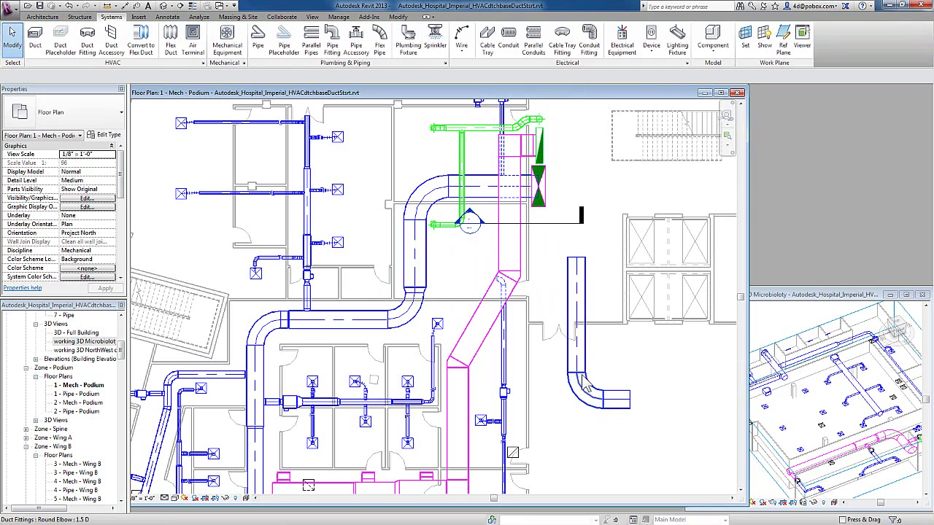
key(Tab)
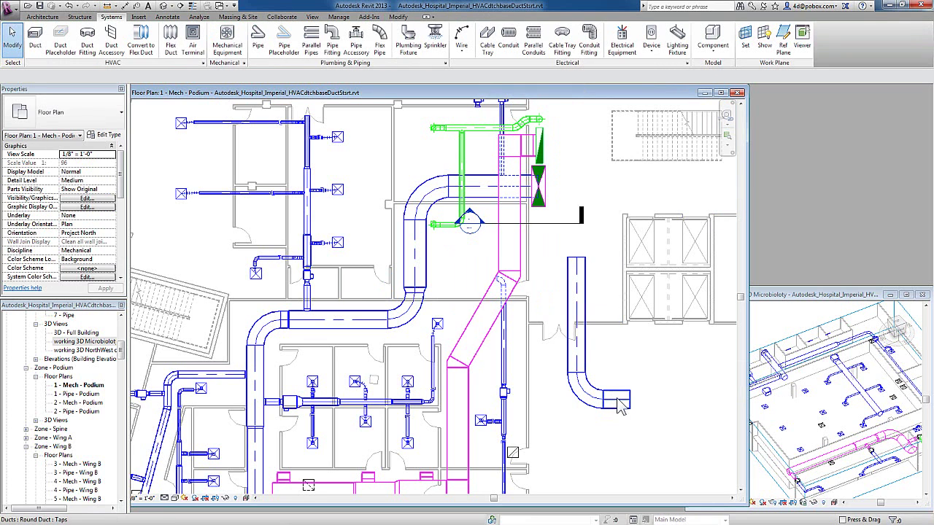
Select the whole converted L-shaped duct run and delete it
click(619, 407)
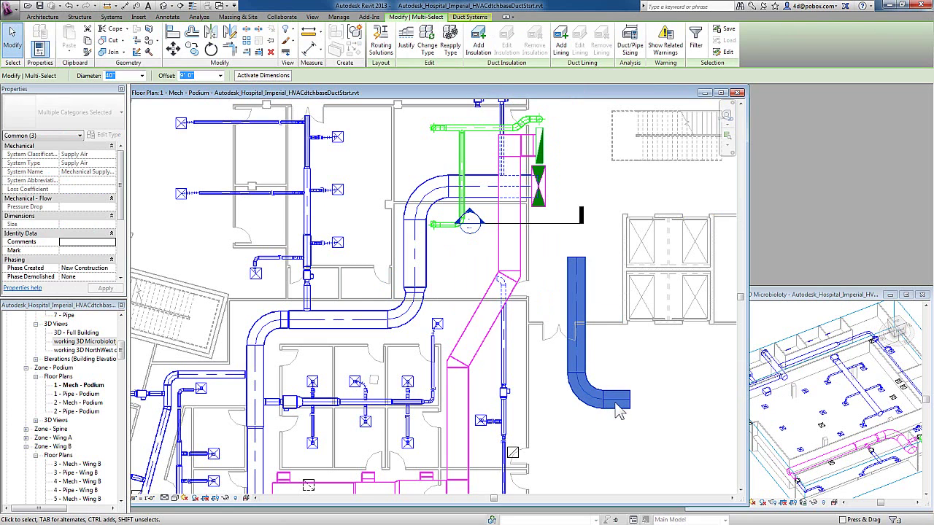
key(Delete)
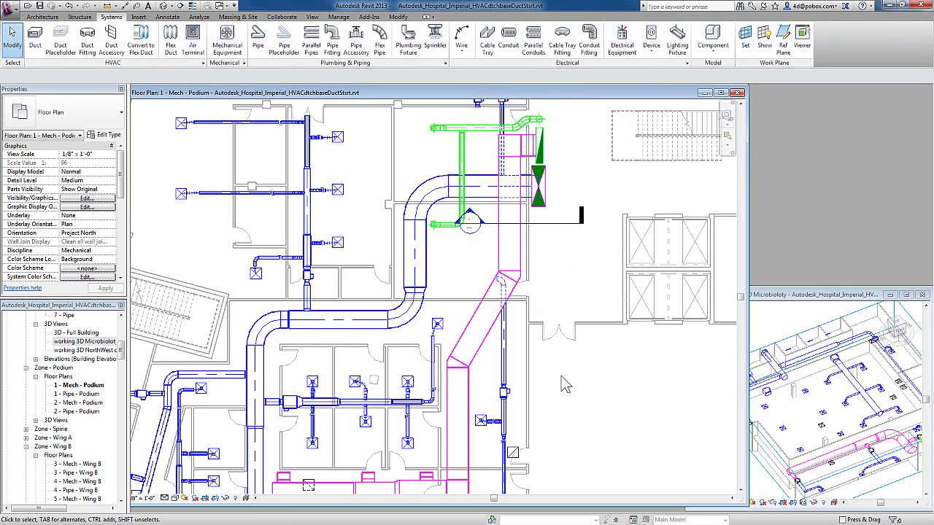
Start a 40" round duct right of the shaft and run it down, rising to a 12' offset
click(35, 40)
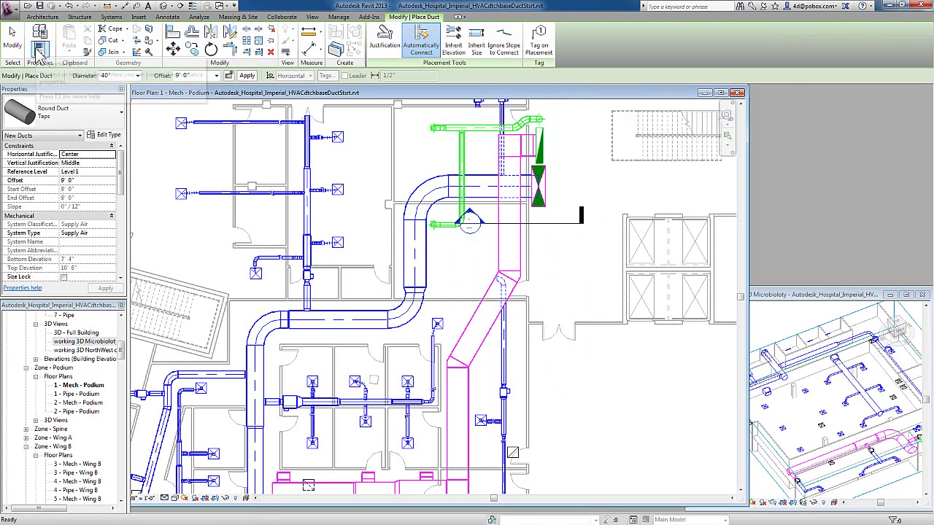
click(191, 75)
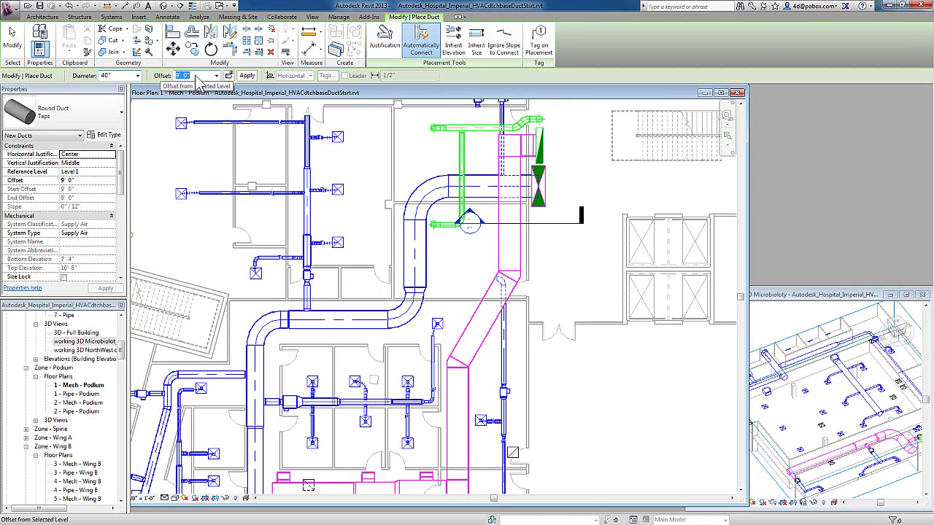
click(557, 269)
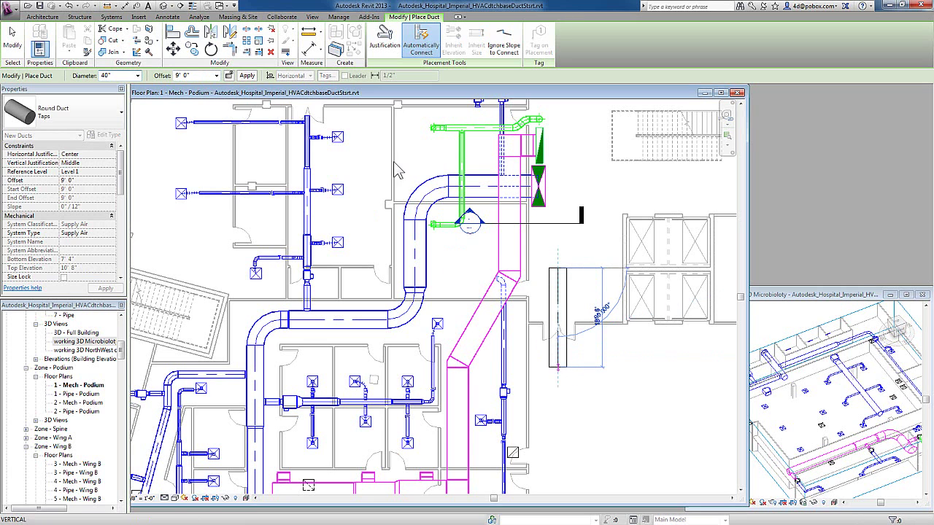
click(178, 76)
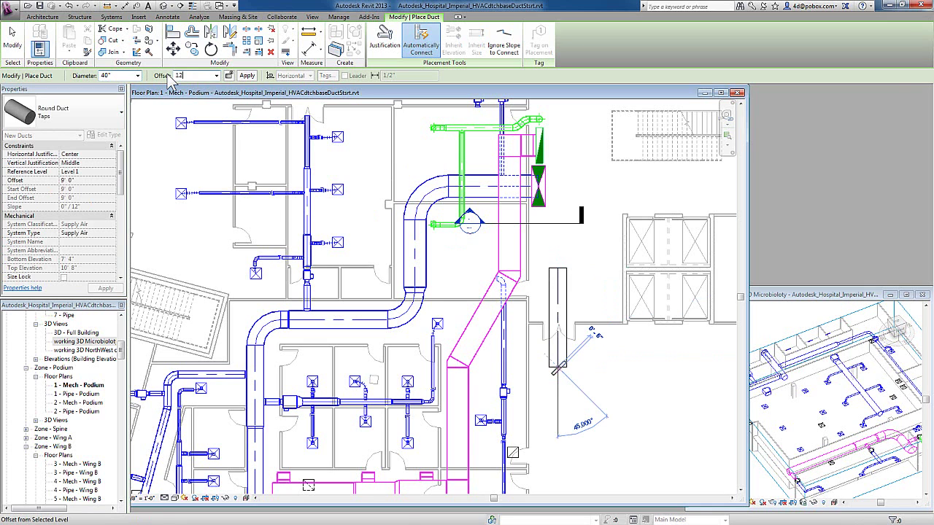
text(12)
key(Return)
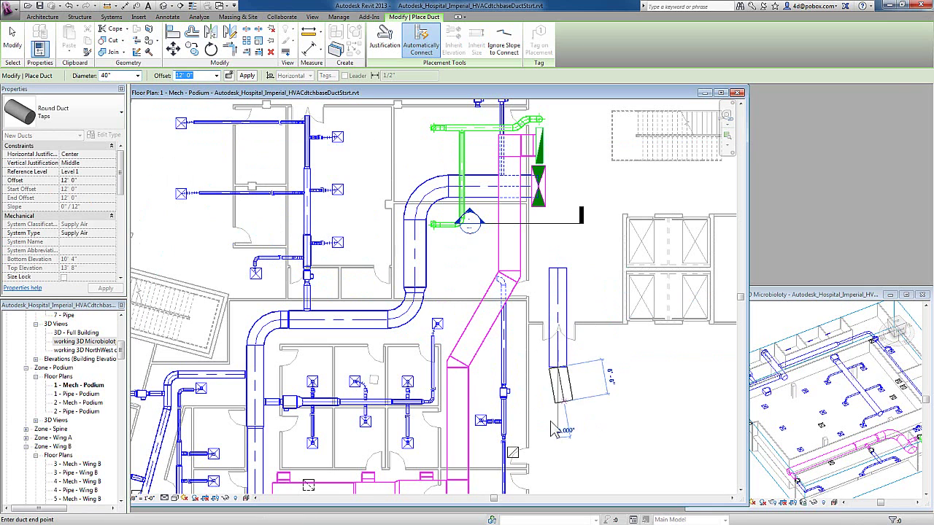
click(557, 423)
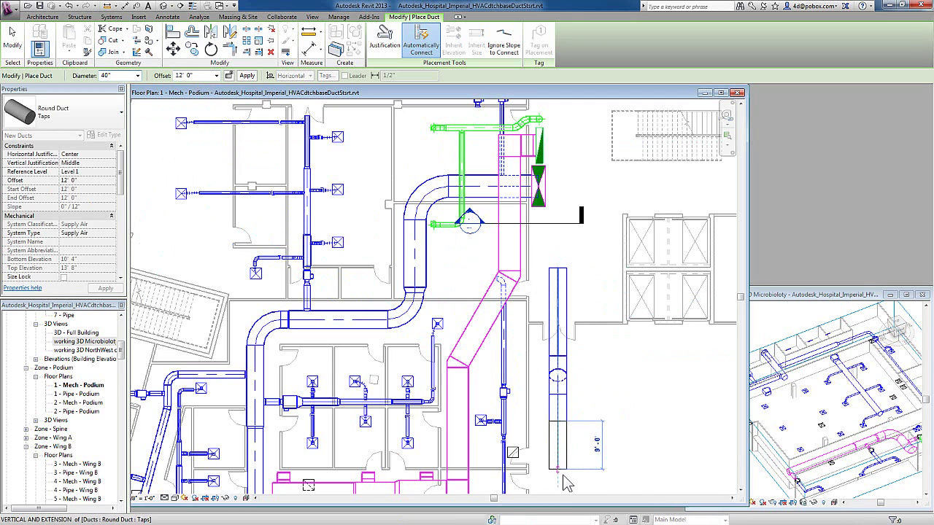
Pan the plan up and drop the duct's offset back to 9'
middle_drag(568, 478, 572, 387)
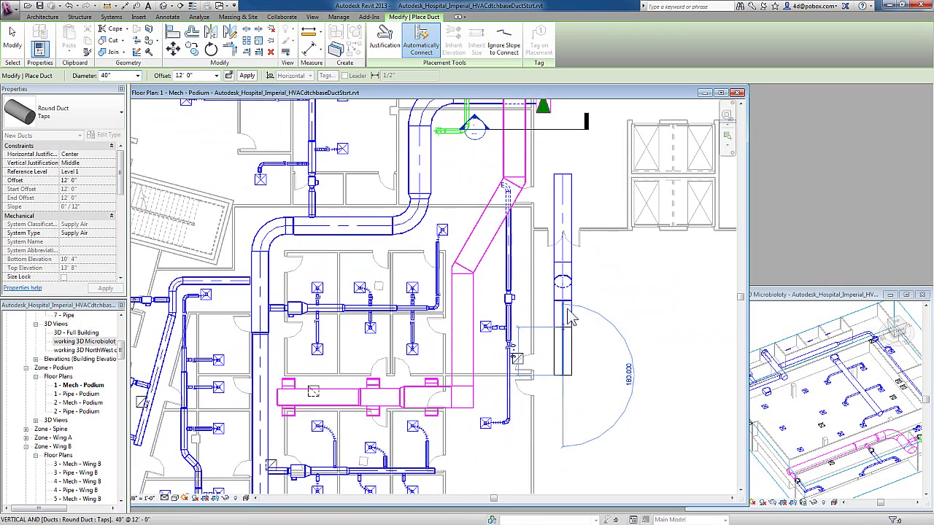
click(208, 76)
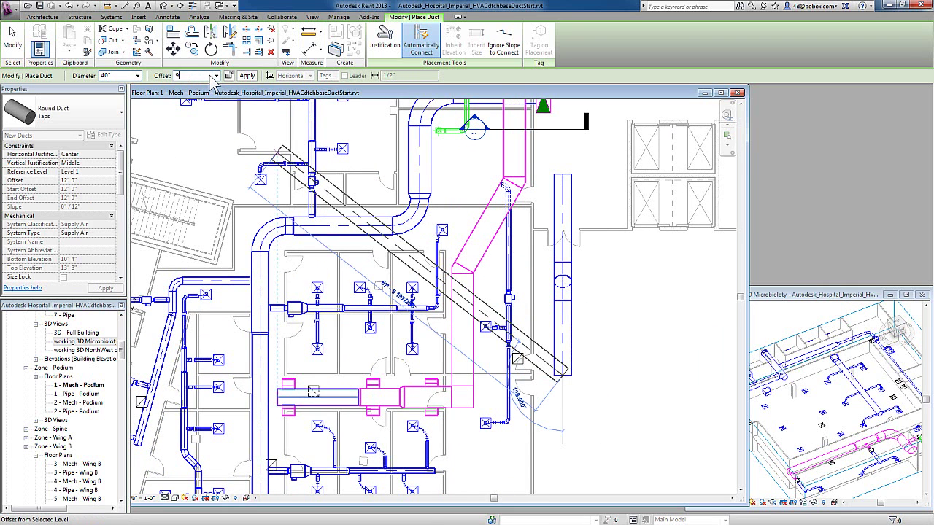
text(9)
key(Return)
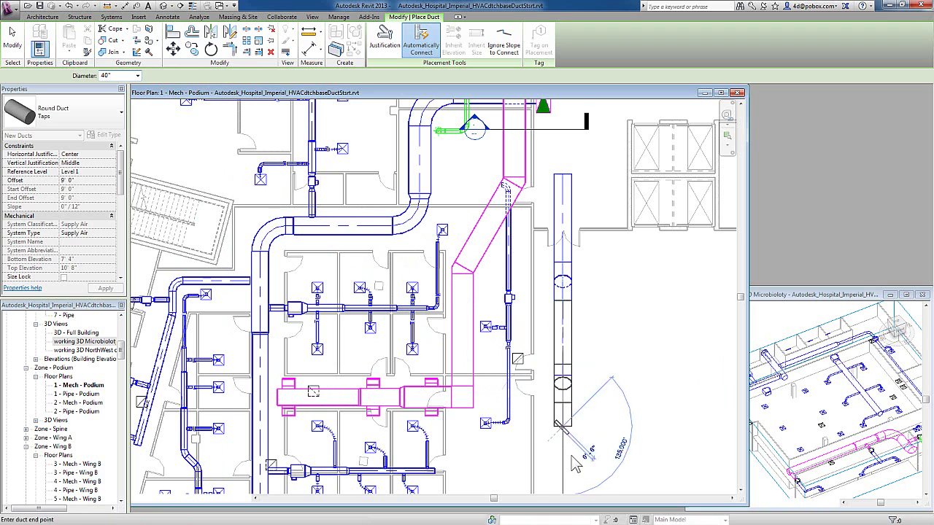
Cancel duct drawing and confirm the round elbow and vertical duct select as one connected run
right_click(566, 460)
click(591, 339)
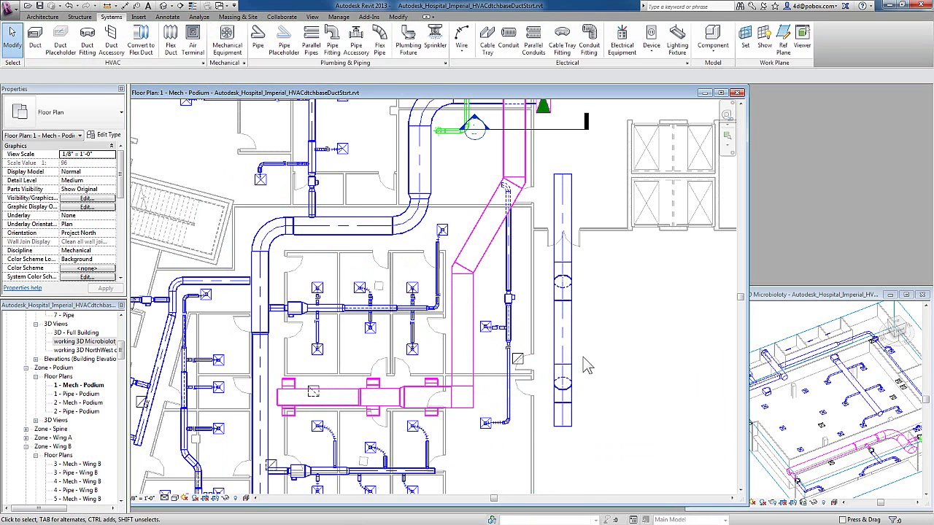
click(575, 271)
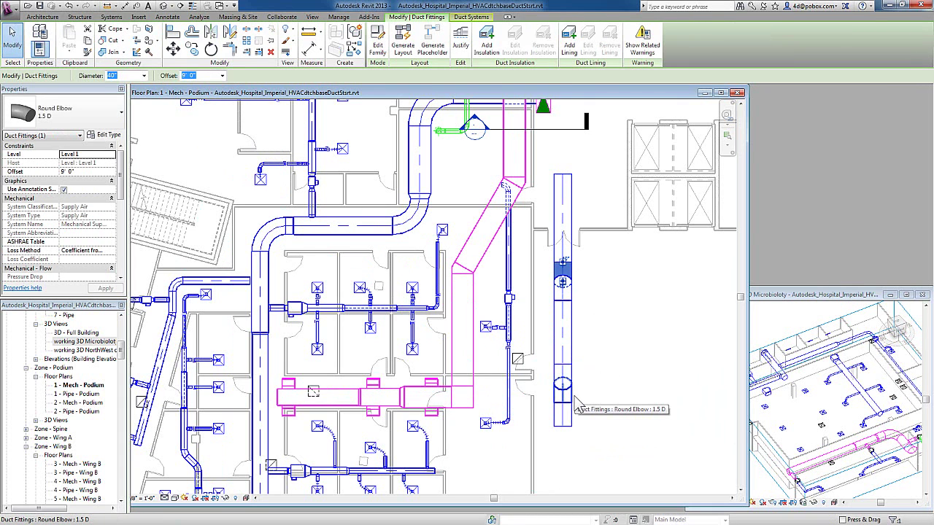
key(Tab)
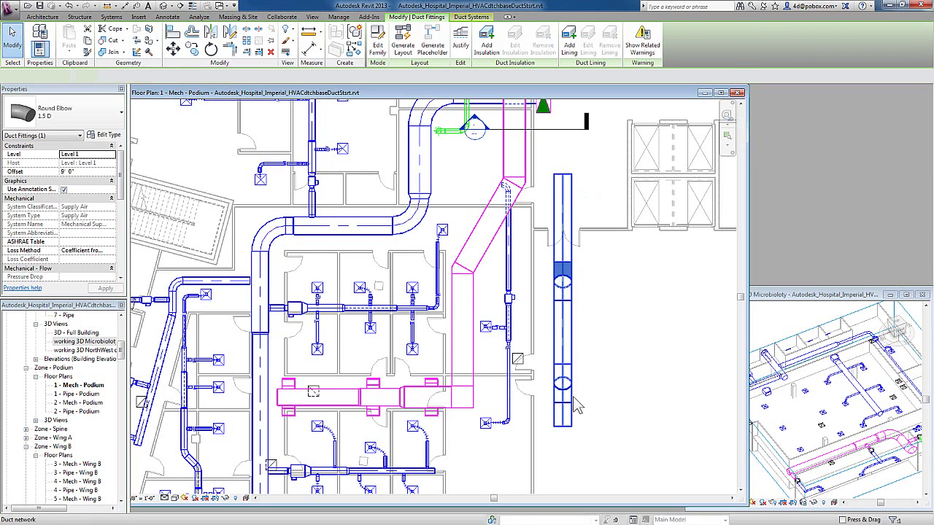
ctrl+click(576, 403)
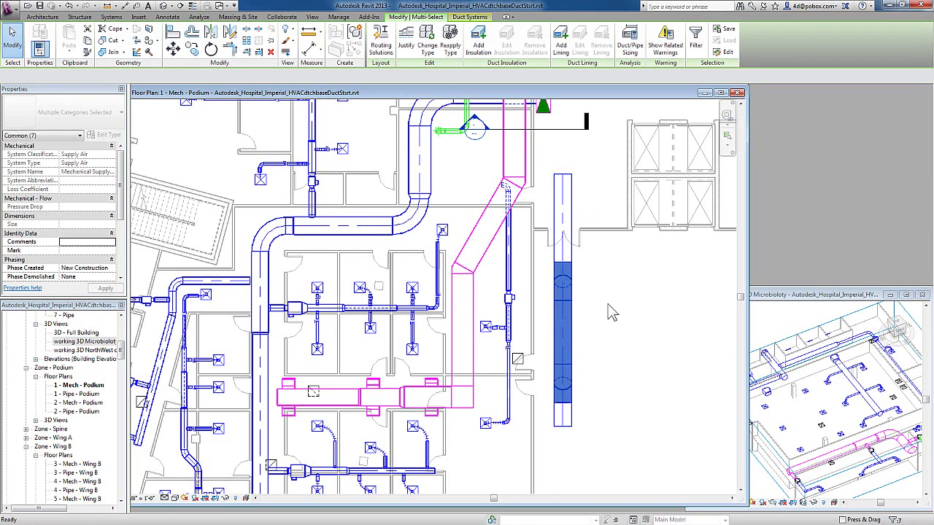
key(Escape)
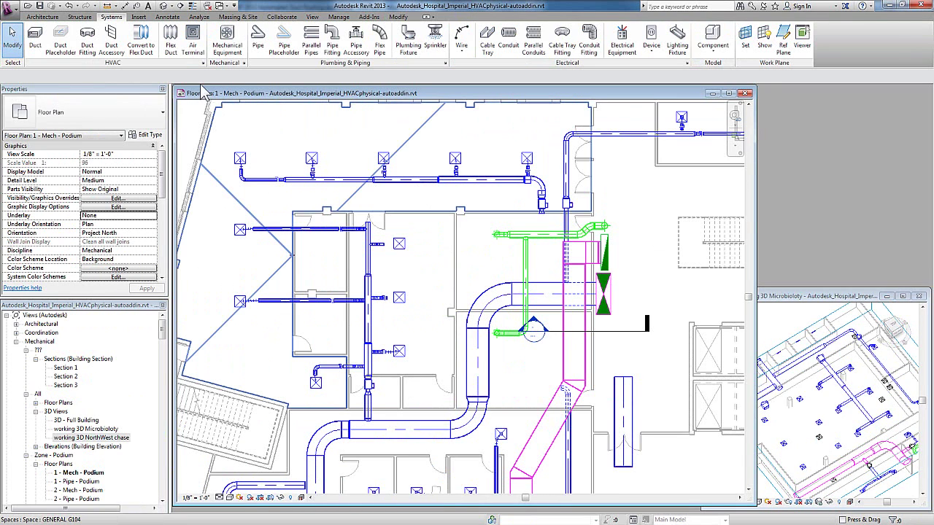
Draw a 6-inch flex duct from the branch duct tap to the supply diffuser connection
click(170, 40)
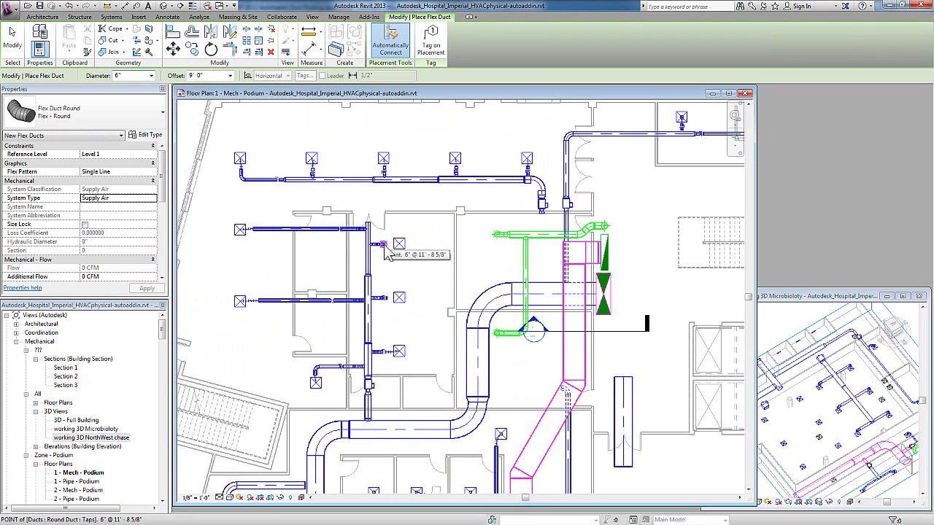
click(389, 252)
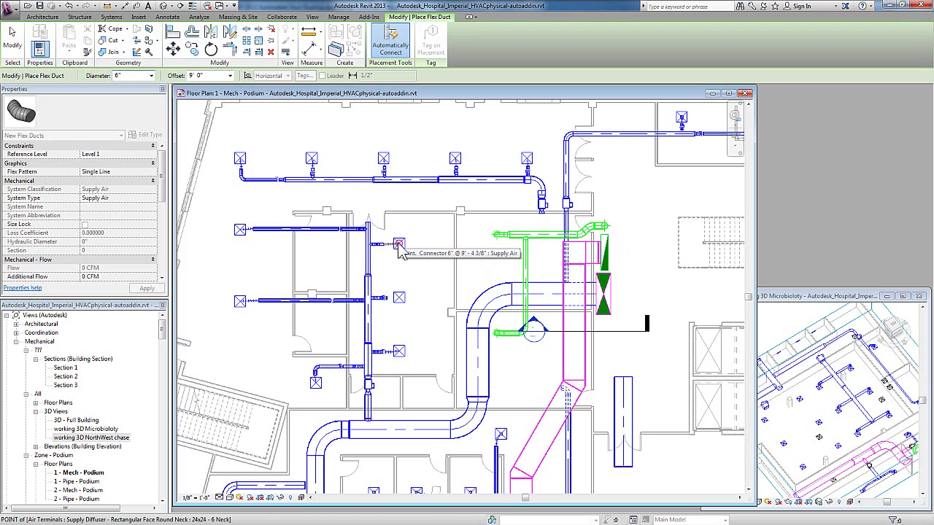
click(399, 246)
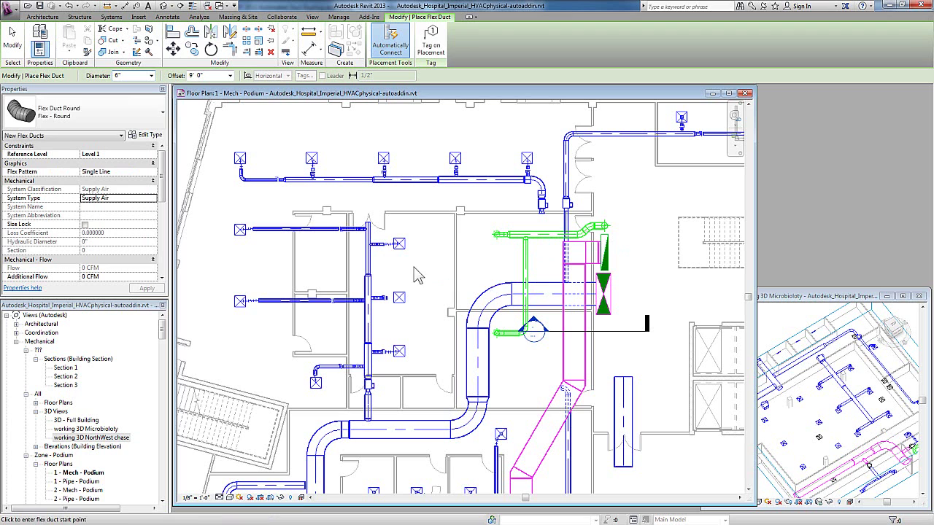
right_click(415, 268)
click(435, 273)
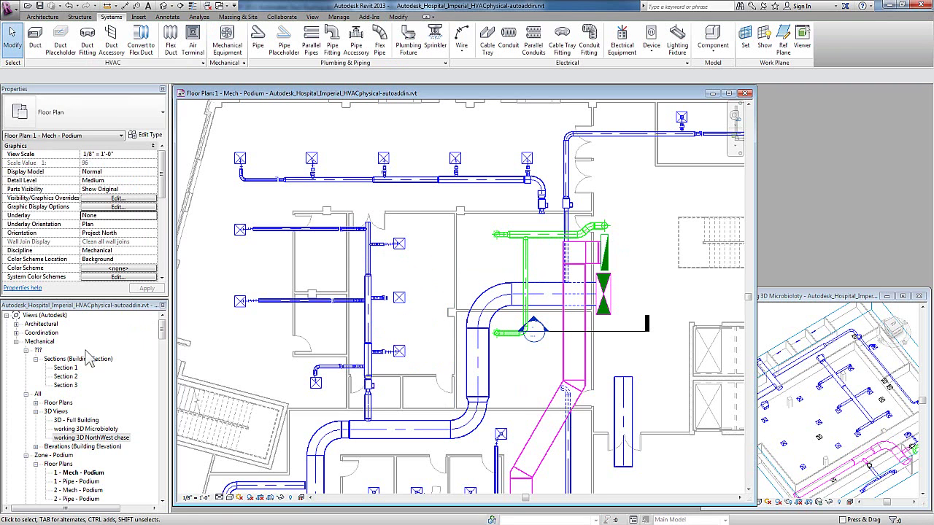
Open the working 3D NorthWest chase view beside the floor plan, keeping the plan in front
double_click(82, 437)
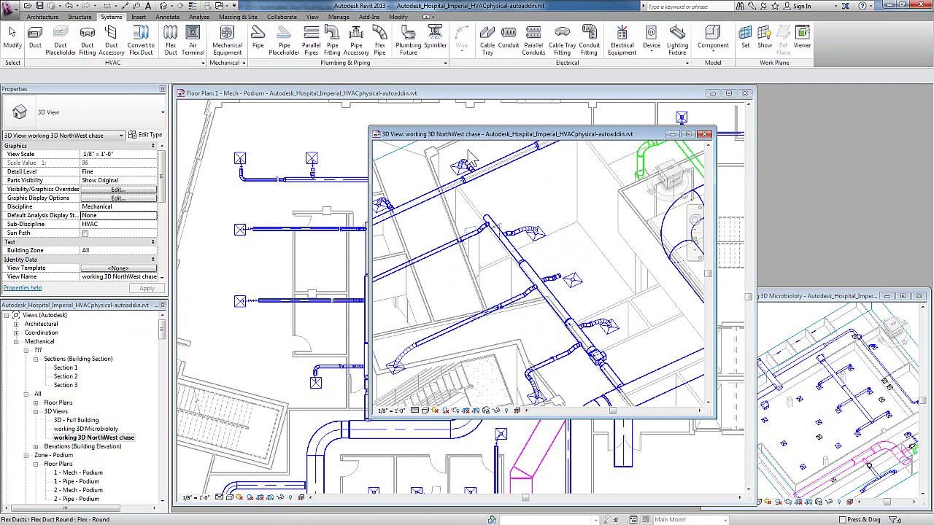
drag(471, 134, 691, 144)
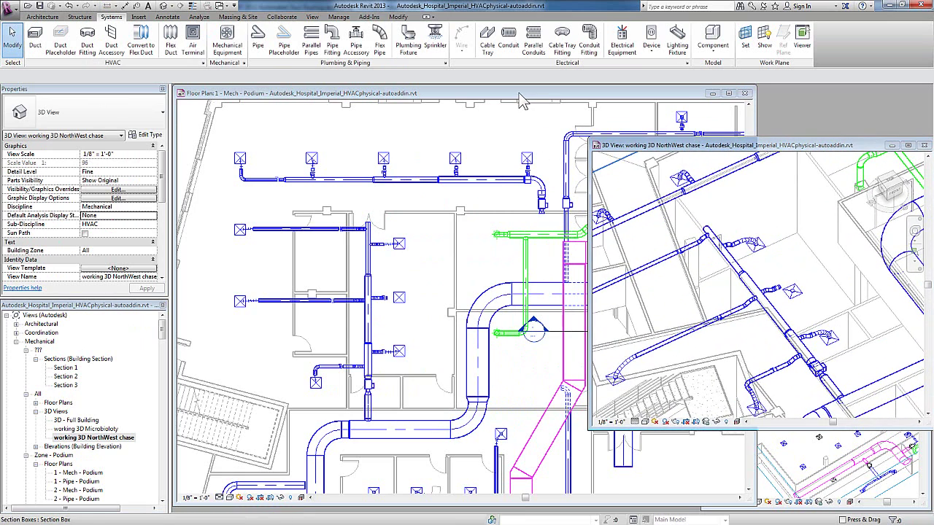
click(520, 101)
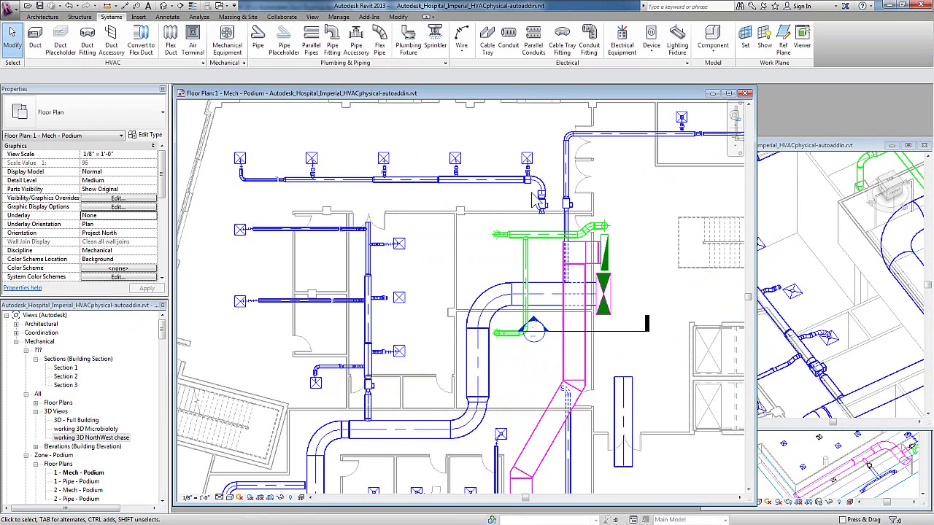
click(170, 48)
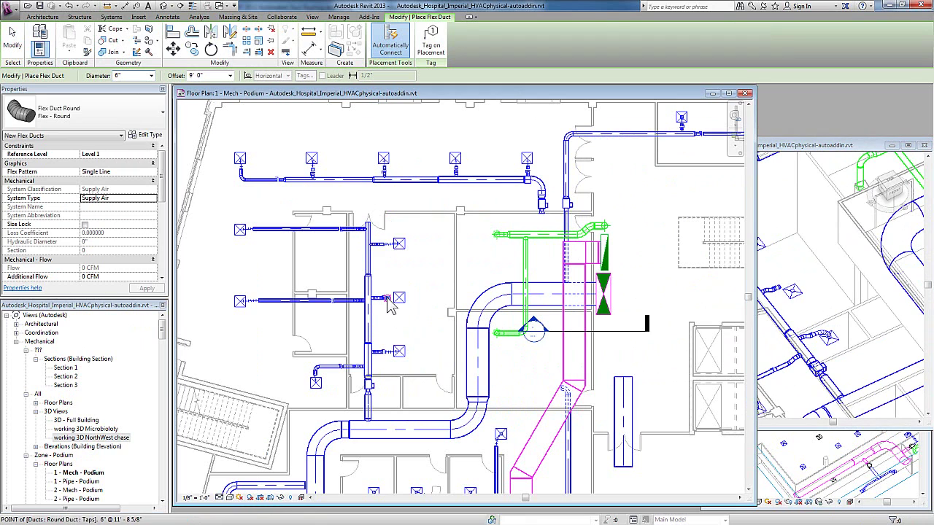
click(399, 298)
key(Escape)
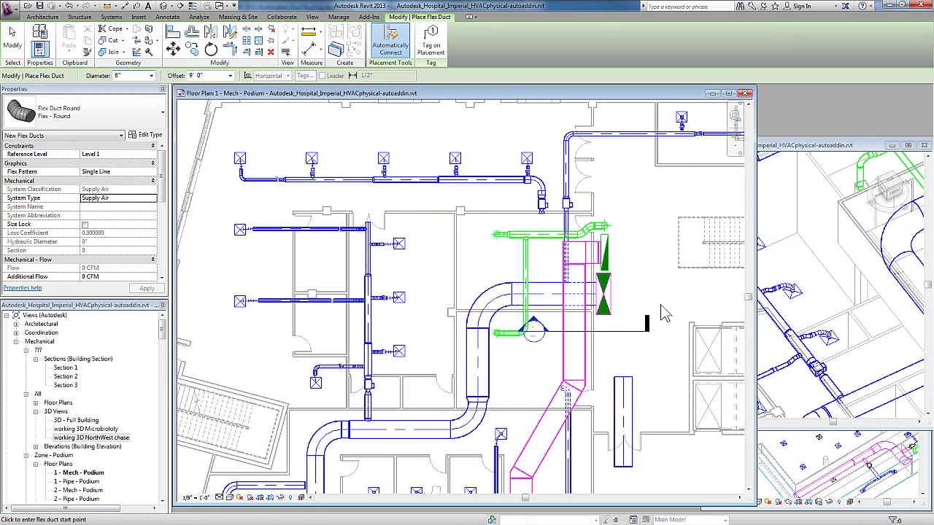